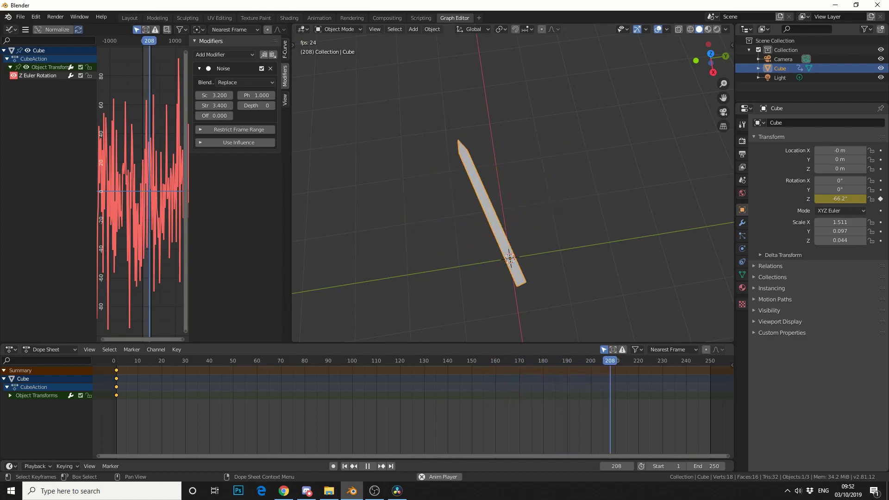
pyautogui.click(345, 466)
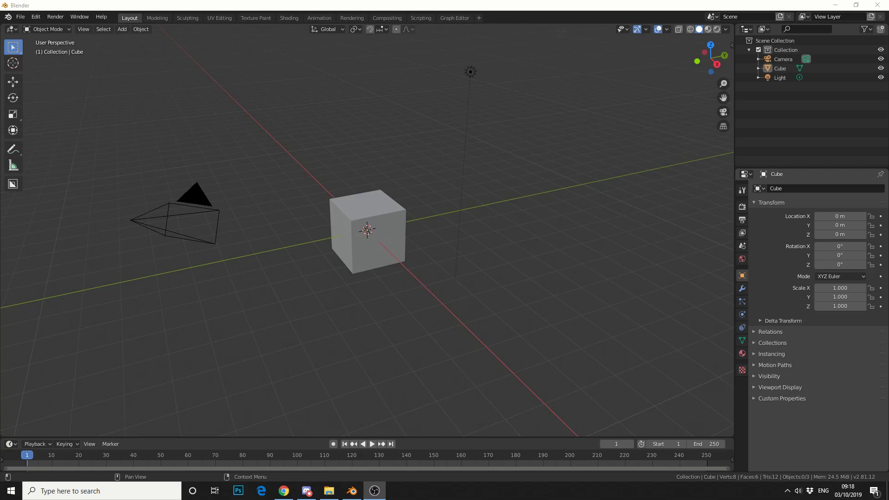
# Step: Scale the default cube into a long, thin bar of about 1.511 in X, 0.164 in Y and 0.079 in Z
pyautogui.click(392, 220)
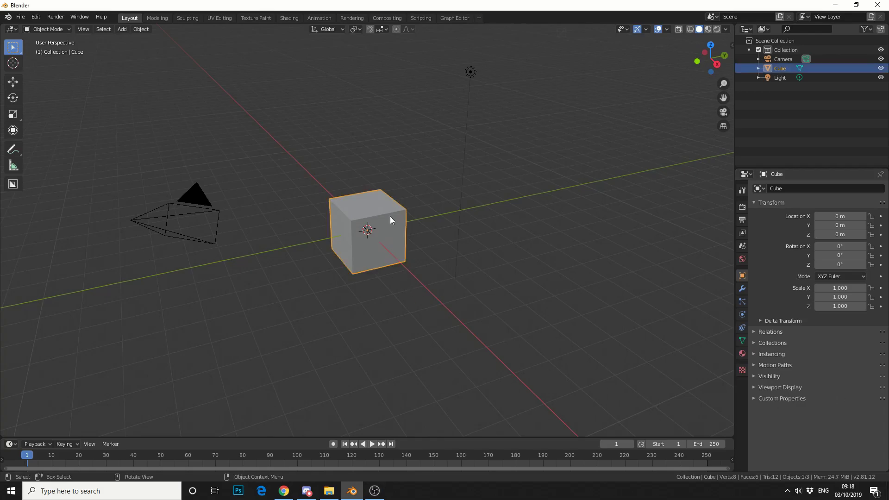
pyautogui.click(20, 113)
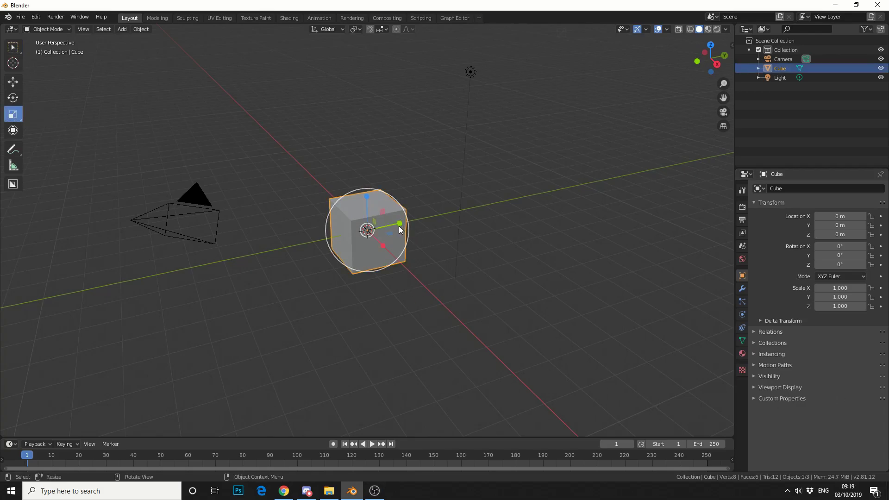
pyautogui.moveTo(399, 224); pyautogui.dragTo(370, 278)
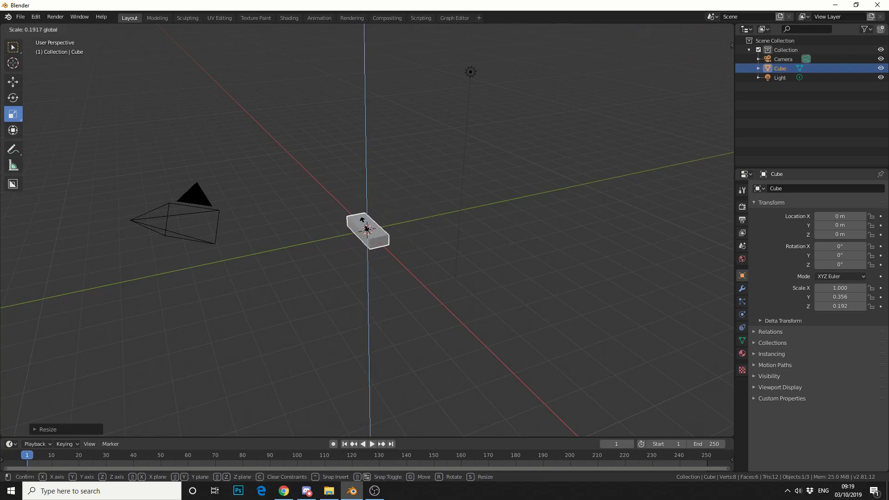
pyautogui.moveTo(370, 277); pyautogui.dragTo(370, 342, button='middle')
# Step: In Edit Mode, add a loop cut across the bar and move it along X to near one end
pyautogui.click(56, 30)
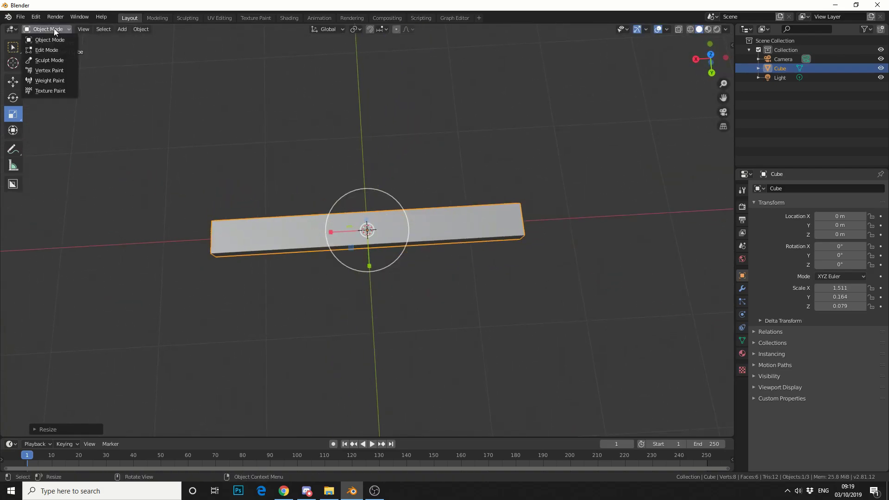
pyautogui.click(59, 50)
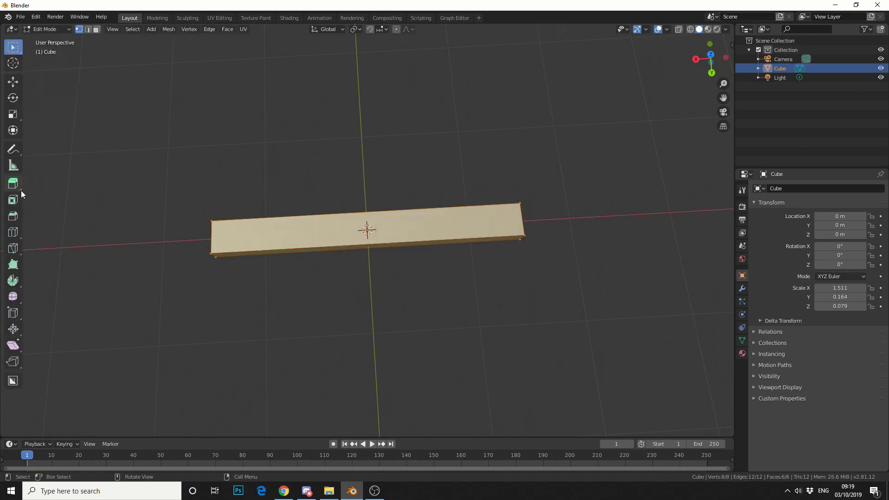
pyautogui.click(15, 238)
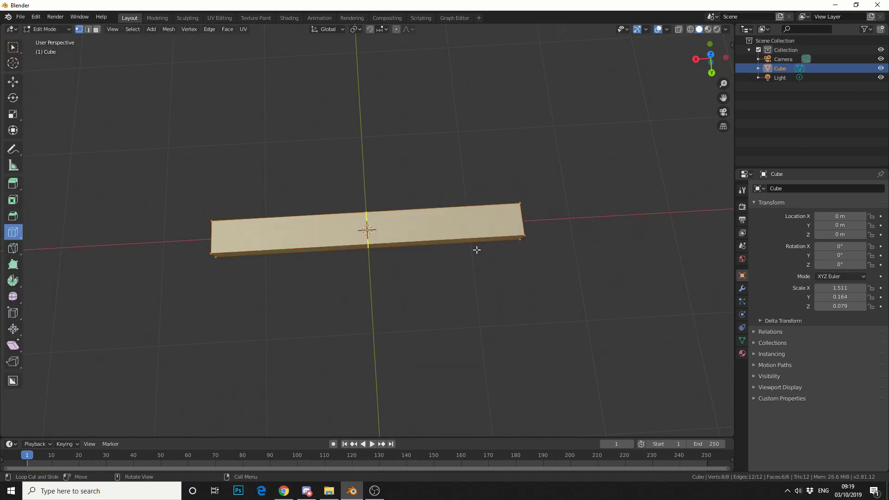
pyautogui.click(477, 249)
pyautogui.click(12, 82)
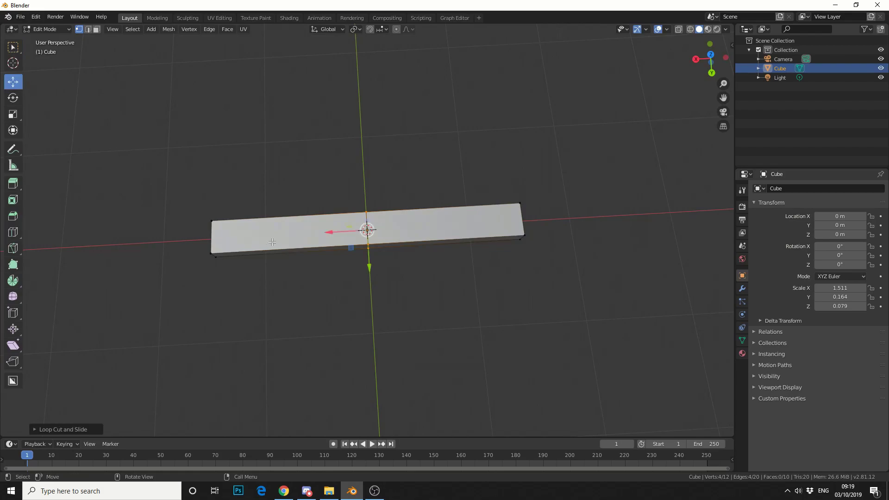
pyautogui.moveTo(329, 231); pyautogui.dragTo(230, 236)
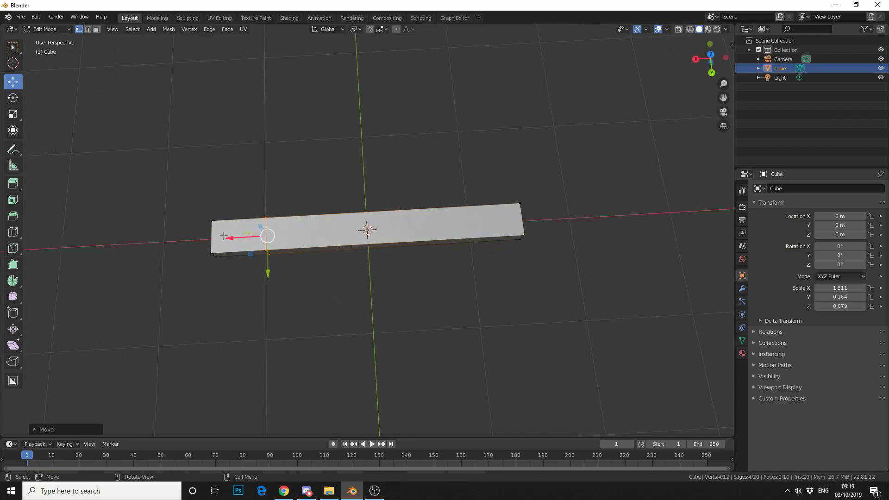
# Step: Add a second loop cut running lengthwise down the middle of the bar
pyautogui.click(12, 232)
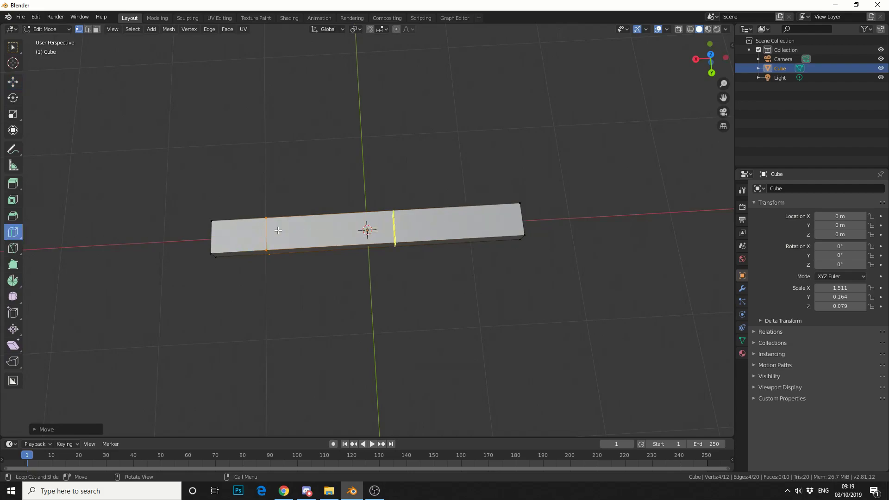
pyautogui.click(255, 232)
pyautogui.moveTo(555, 279); pyautogui.dragTo(477, 205, button='middle')
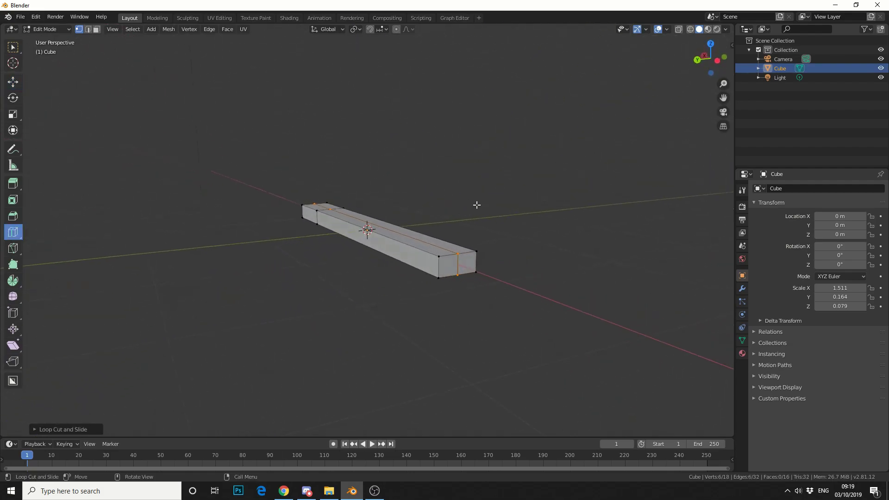
# Step: Move the two middle vertices of the end farthest from the cross cut outward along X into a pointed tip, and return to Object Mode
pyautogui.click(17, 52)
pyautogui.click(588, 301)
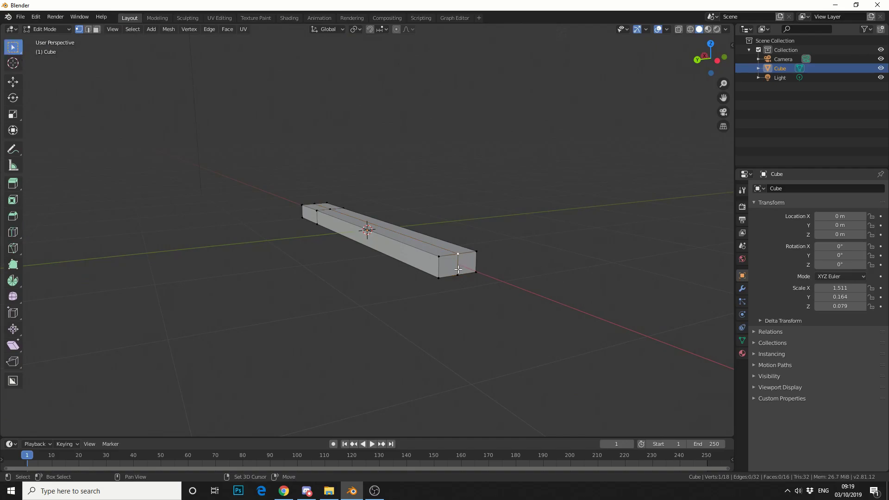
pyautogui.moveTo(533, 312); pyautogui.dragTo(580, 377, button='middle')
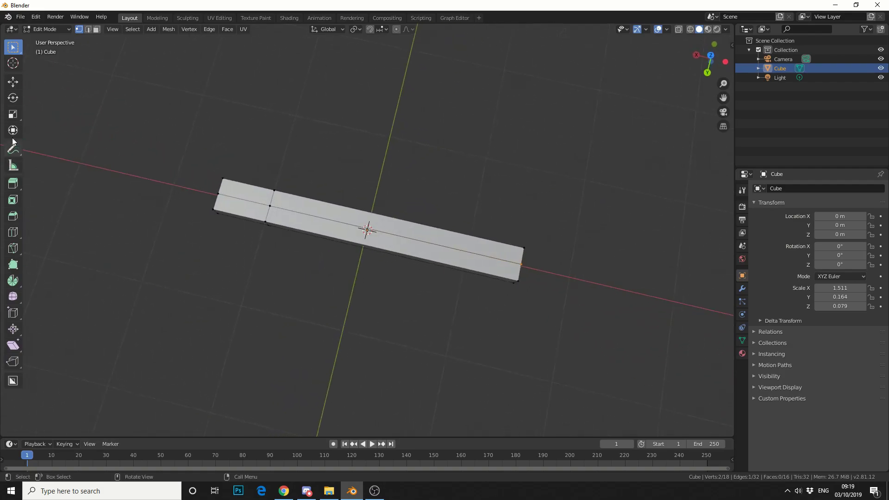
pyautogui.click(11, 82)
pyautogui.moveTo(485, 258); pyautogui.dragTo(519, 266)
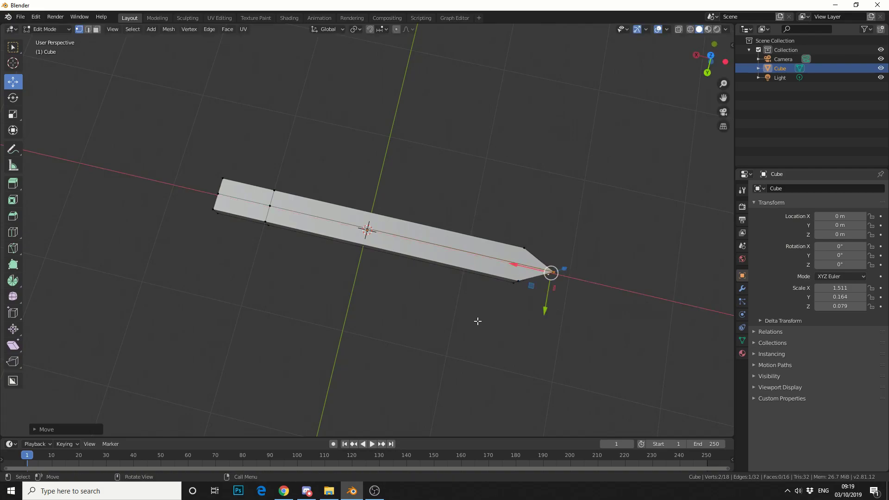
pyautogui.moveTo(477, 321); pyautogui.dragTo(450, 282, button='middle')
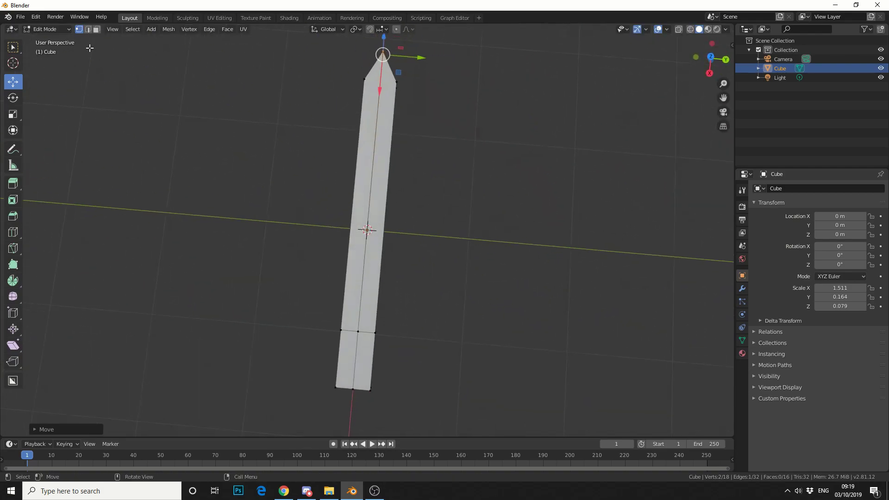
pyautogui.click(46, 29)
pyautogui.click(51, 44)
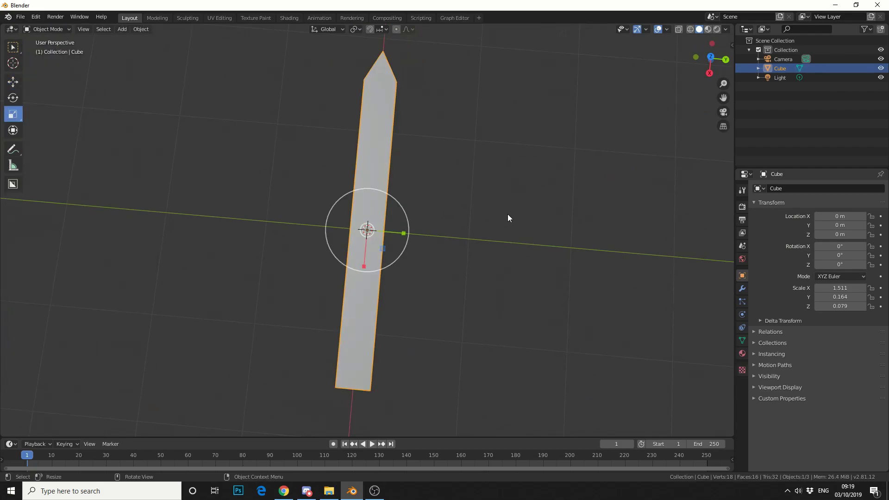
# Step: Make the pointed bar narrower and thinner by scaling it to about 0.097 in Y and 0.044 in Z, and deselect it
pyautogui.moveTo(509, 219); pyautogui.dragTo(479, 231, button='middle')
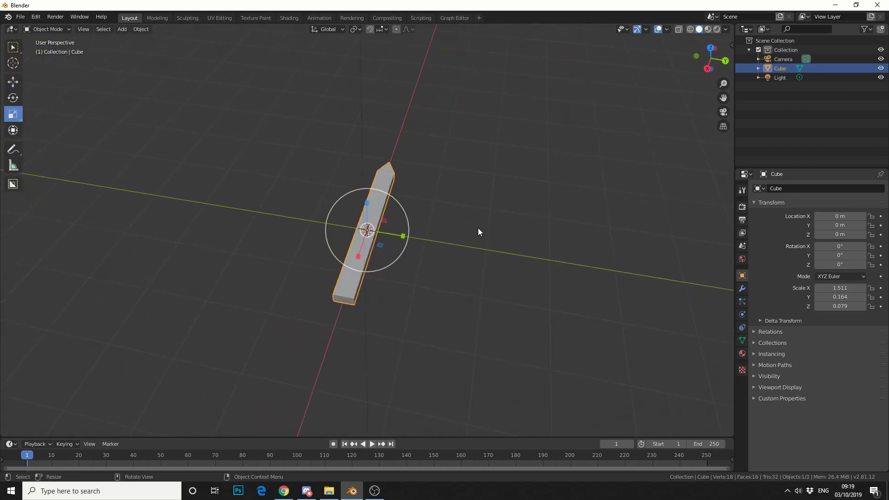
pyautogui.moveTo(403, 236); pyautogui.dragTo(390, 235)
pyautogui.moveTo(415, 241); pyautogui.dragTo(374, 196, button='middle')
pyautogui.moveTo(373, 197); pyautogui.dragTo(371, 212)
pyautogui.moveTo(417, 259); pyautogui.dragTo(492, 352, button='middle')
pyautogui.click(496, 350)
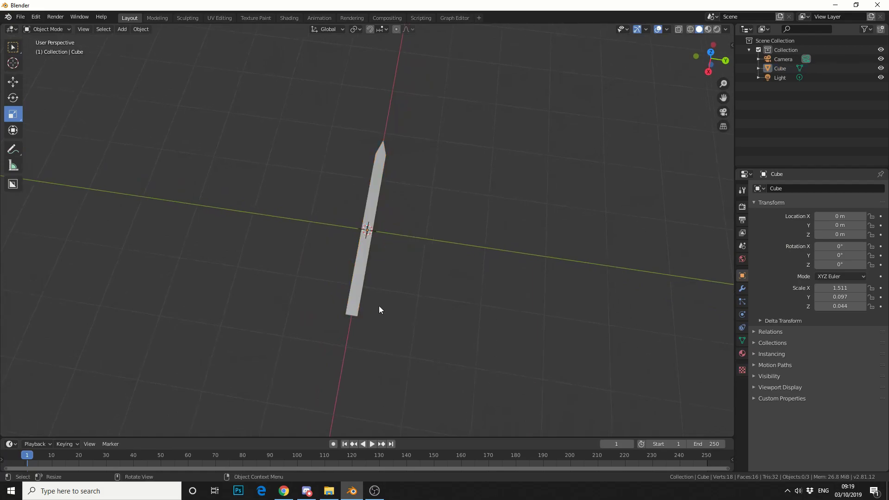
# Step: Show the bar in wireframe and move it along X to about -0.98 m, placing its cross cut at the world origin
pyautogui.moveTo(379, 310); pyautogui.dragTo(416, 237, button='middle')
pyautogui.click(406, 219)
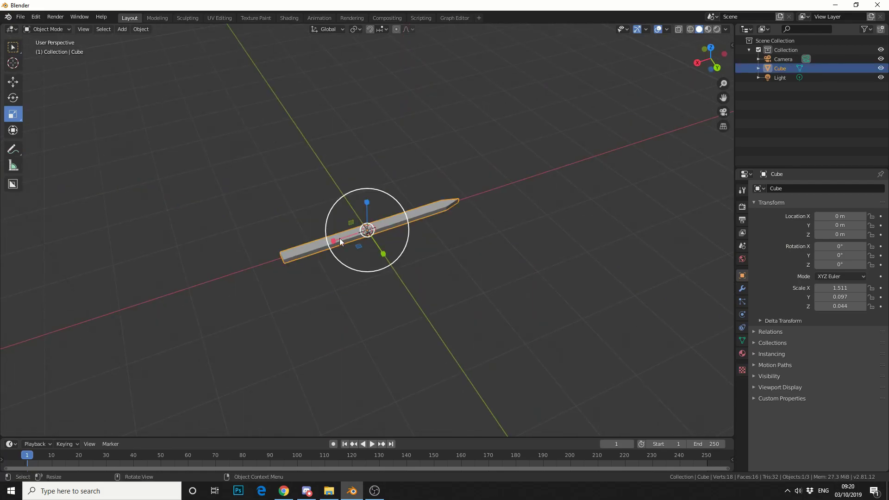
pyautogui.scroll(2, 513, 290)
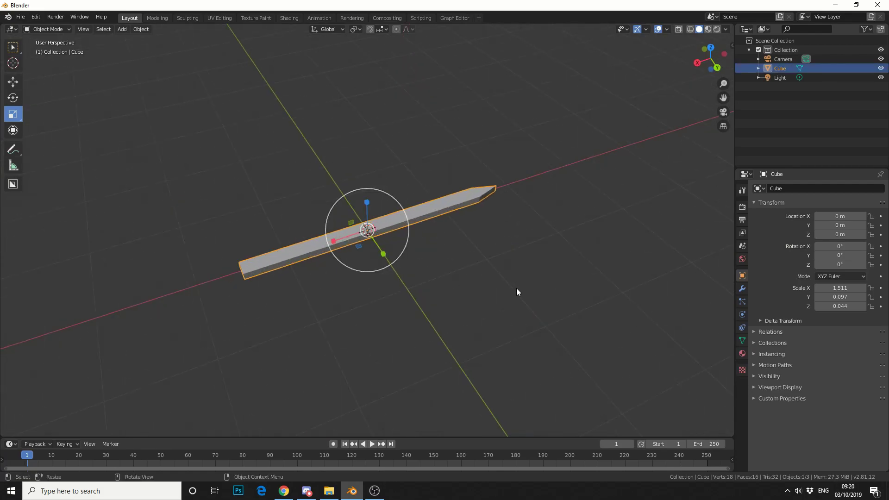
pyautogui.press('z')
pyautogui.click(454, 293)
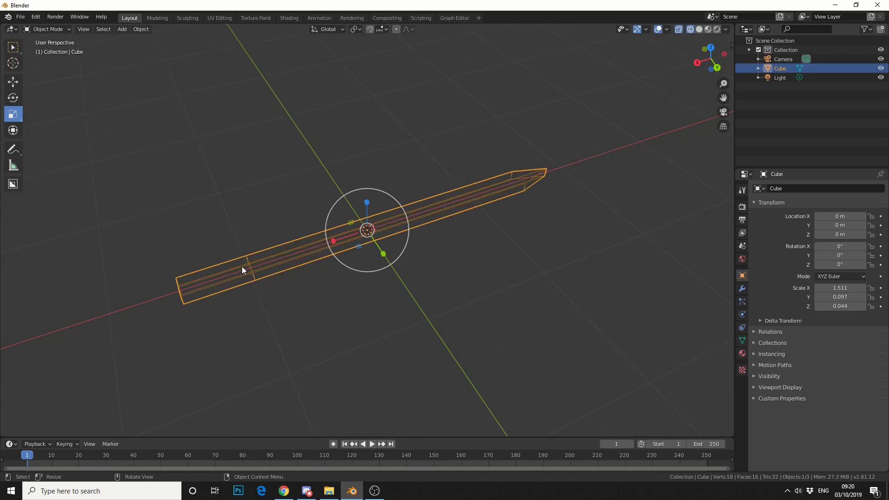
pyautogui.click(13, 81)
pyautogui.moveTo(341, 240); pyautogui.dragTo(442, 217)
pyautogui.moveTo(447, 274); pyautogui.dragTo(460, 293, button='middle')
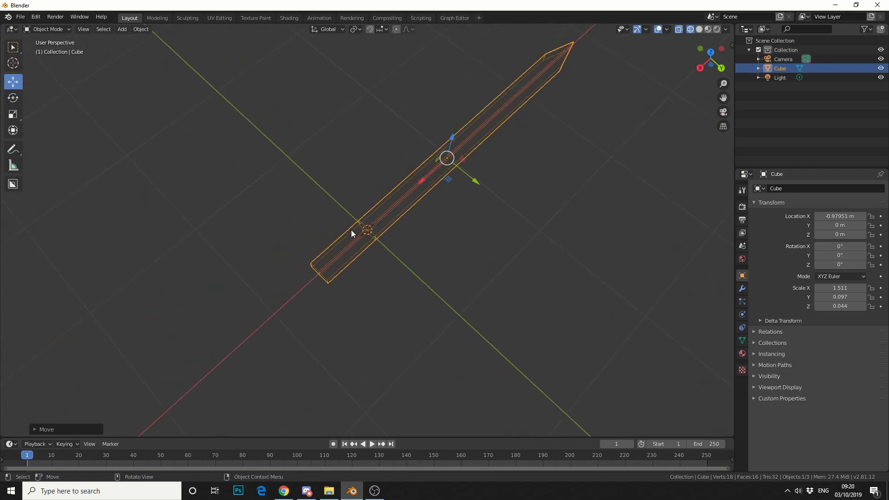
# Step: Switch the viewport back to solid shading and deselect the bar
pyautogui.click(13, 47)
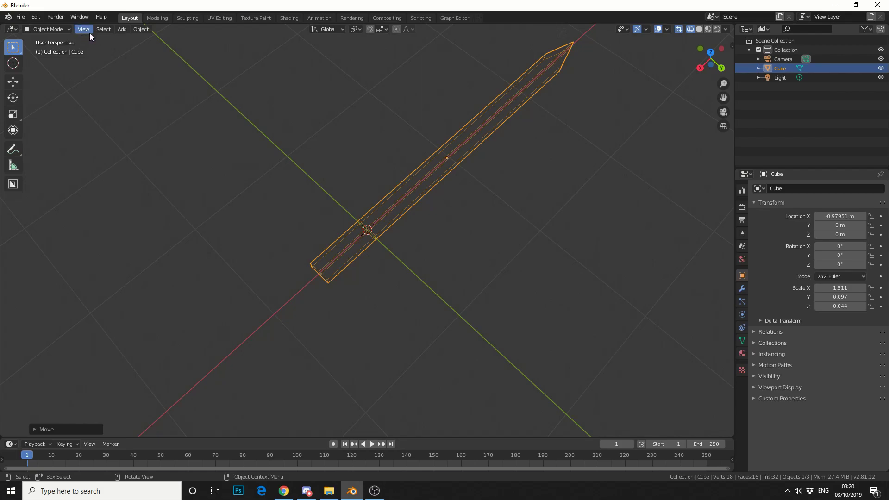
pyautogui.press('z')
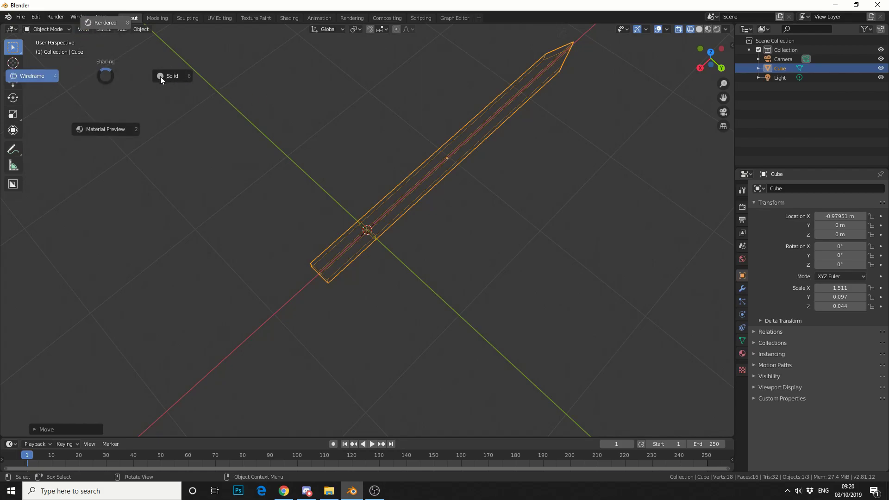
pyautogui.click(161, 80)
pyautogui.click(576, 312)
pyautogui.scroll(2, 575, 312)
pyautogui.moveTo(576, 311); pyautogui.dragTo(573, 274, button='middle')
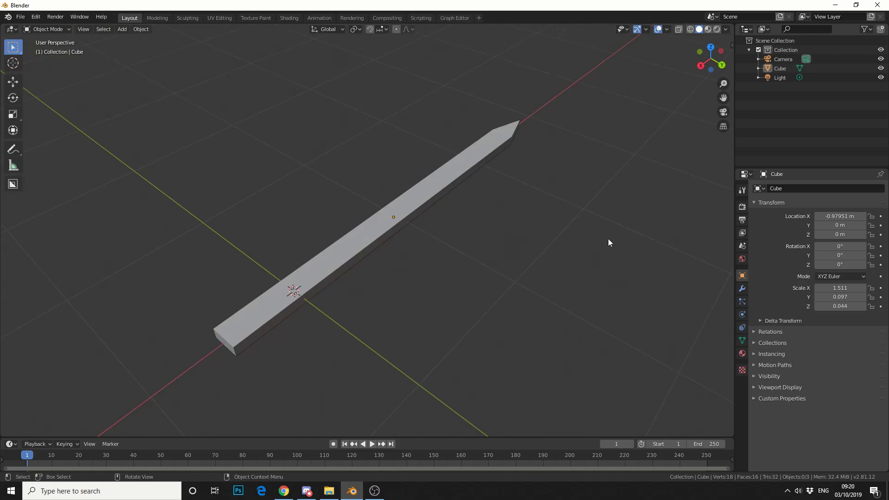
# Step: Display the 3D cursor's coordinates and set the pointed bar's origin to the 3D cursor
pyautogui.press('n')
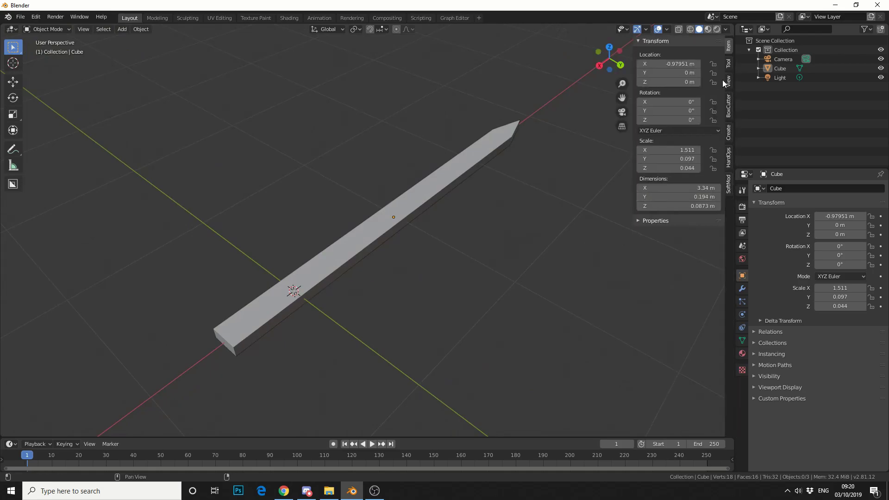
pyautogui.click(729, 83)
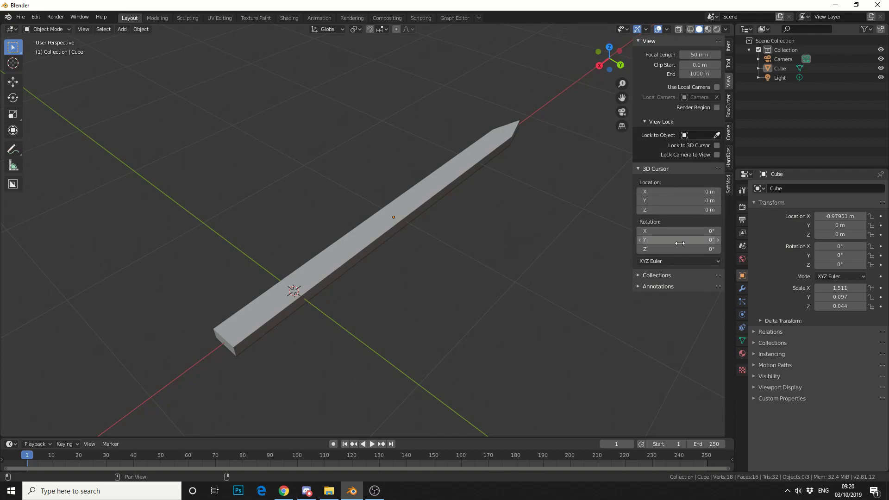
pyautogui.click(357, 228)
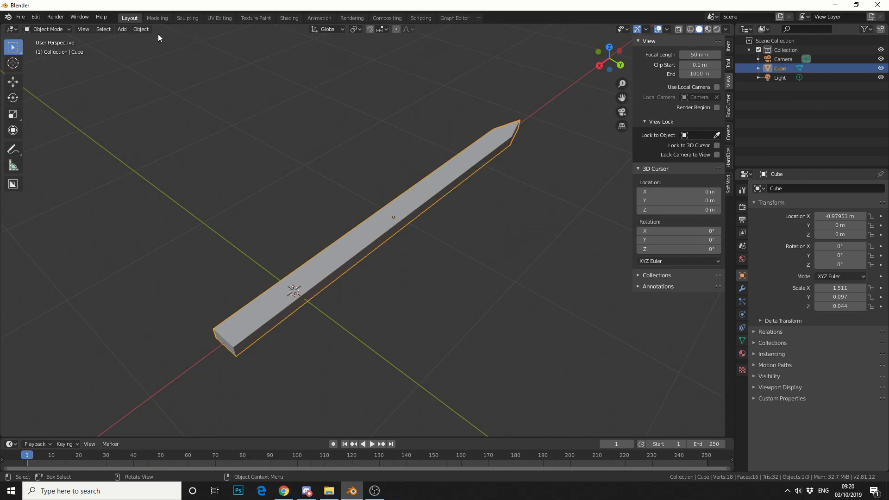
pyautogui.click(141, 28)
pyautogui.moveTo(154, 50)
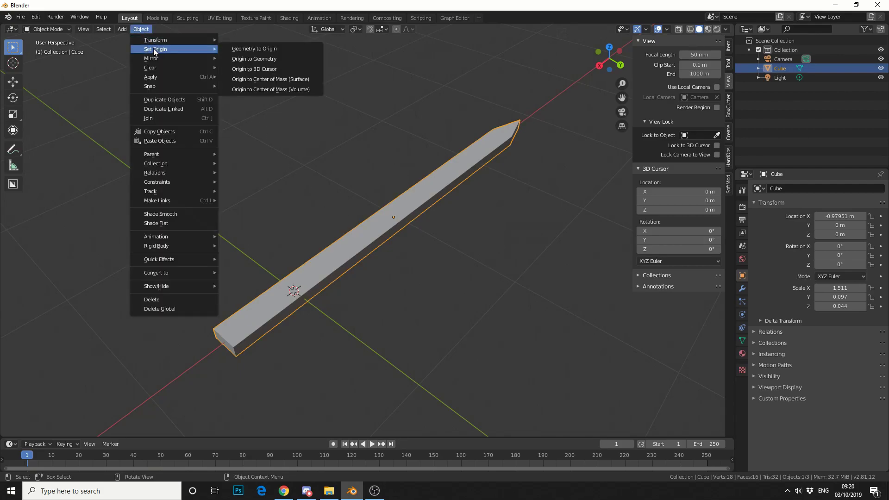
pyautogui.click(261, 70)
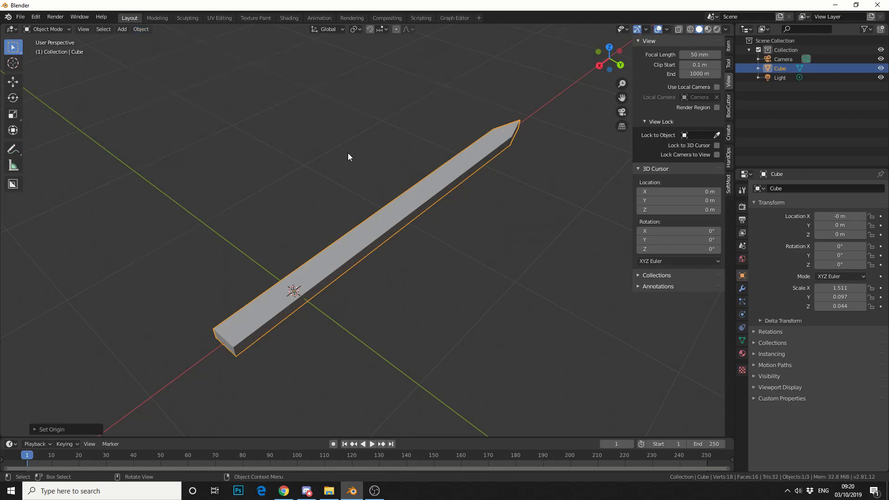
# Step: Test the bar's pivot by rotating it about -51.6° around Z, and undo the rotation
pyautogui.moveTo(441, 320); pyautogui.dragTo(551, 212, button='middle')
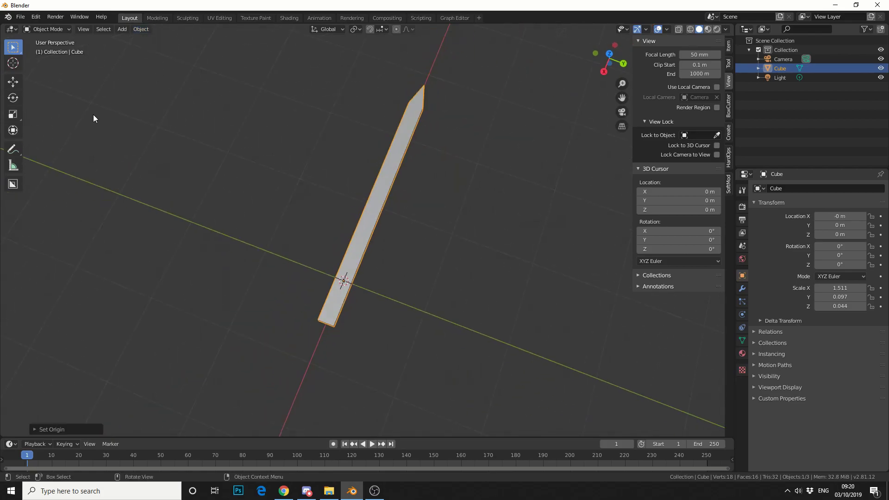
pyautogui.click(13, 98)
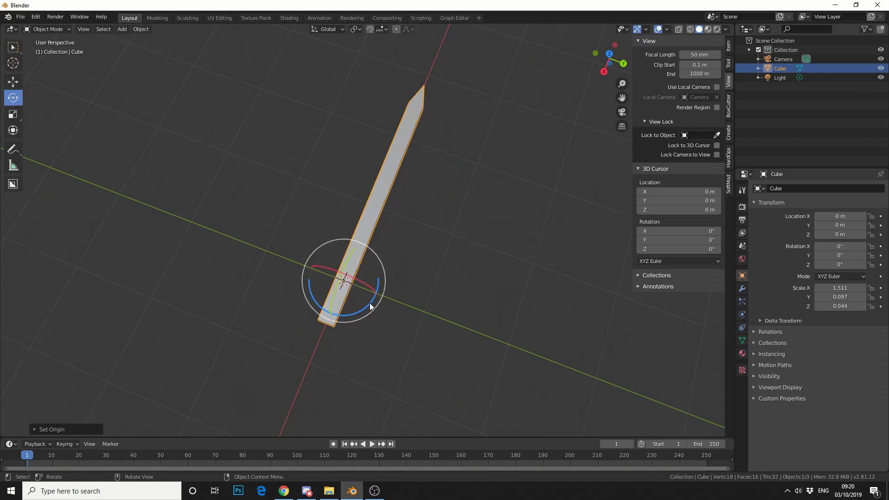
pyautogui.moveTo(369, 308); pyautogui.dragTo(371, 346)
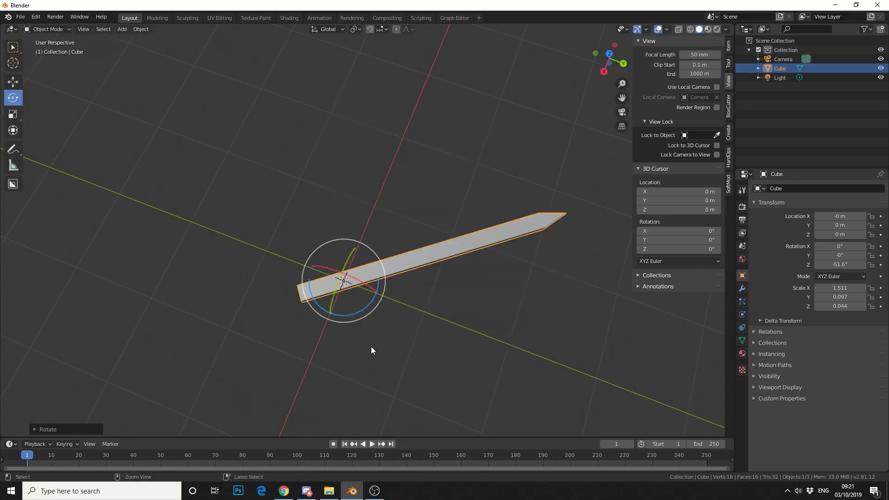
pyautogui.hotkey('ctrl', 'z')
pyautogui.click(459, 301)
pyautogui.scroll(-1, 460, 301)
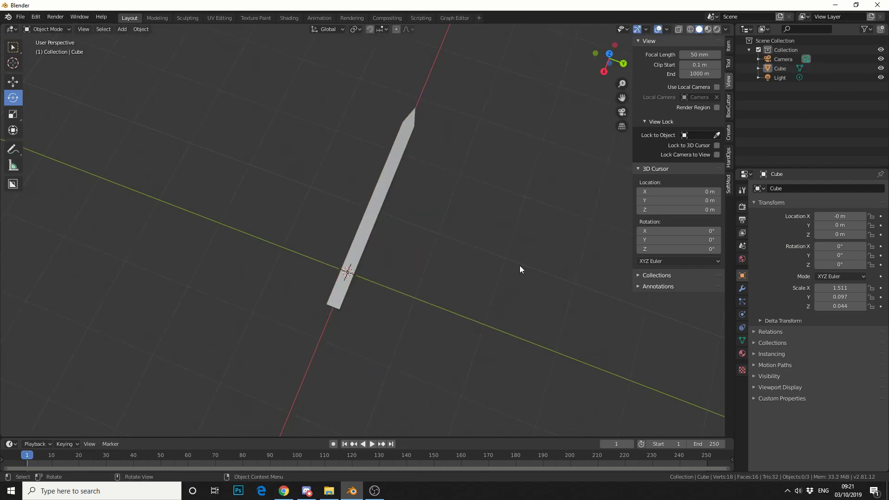
# Step: Try rotating the pointer about -90° around Z, and cancel the rotation
pyautogui.click(376, 205)
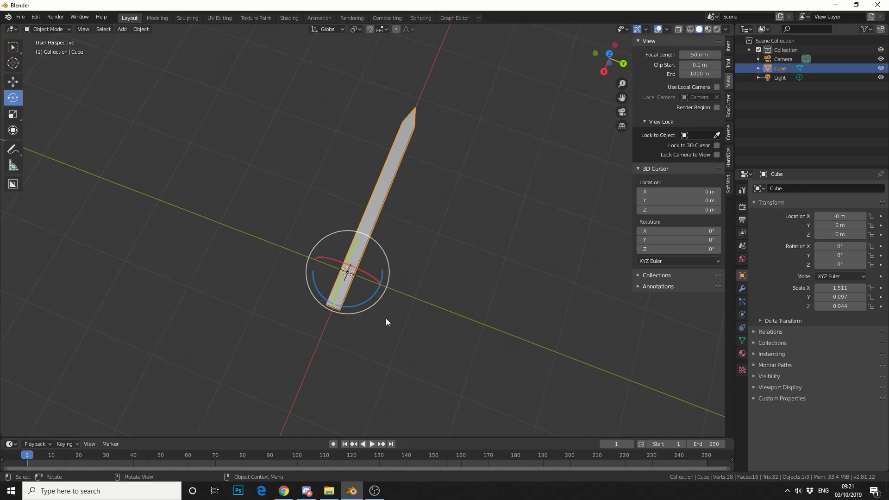
pyautogui.moveTo(377, 299); pyautogui.dragTo(311, 301)
pyautogui.press('Escape')
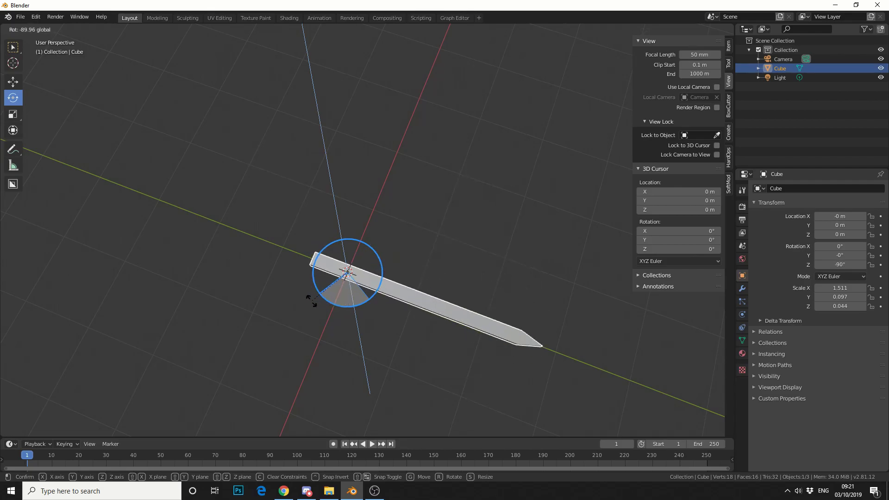
pyautogui.press('Escape')
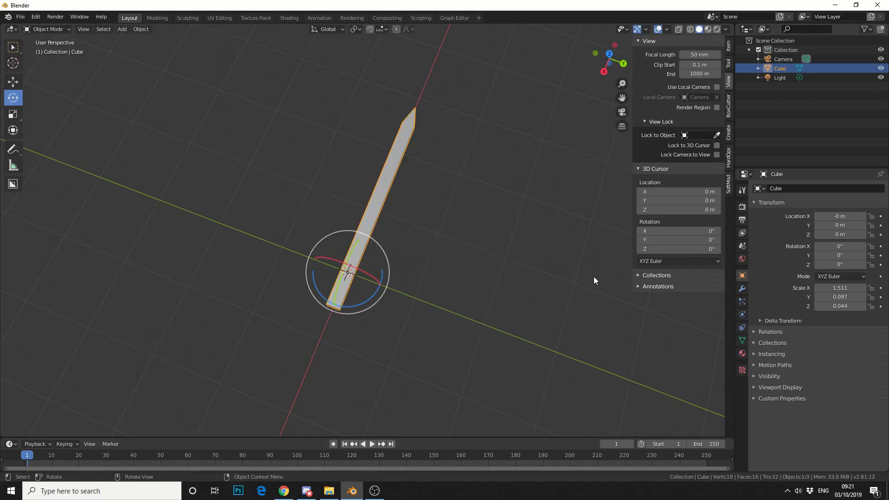
# Step: Insert a keyframe on the pointer's Z rotation only, at frame 1, and switch to the Graph Editor workspace
pyautogui.click(881, 265)
pyautogui.click(505, 303)
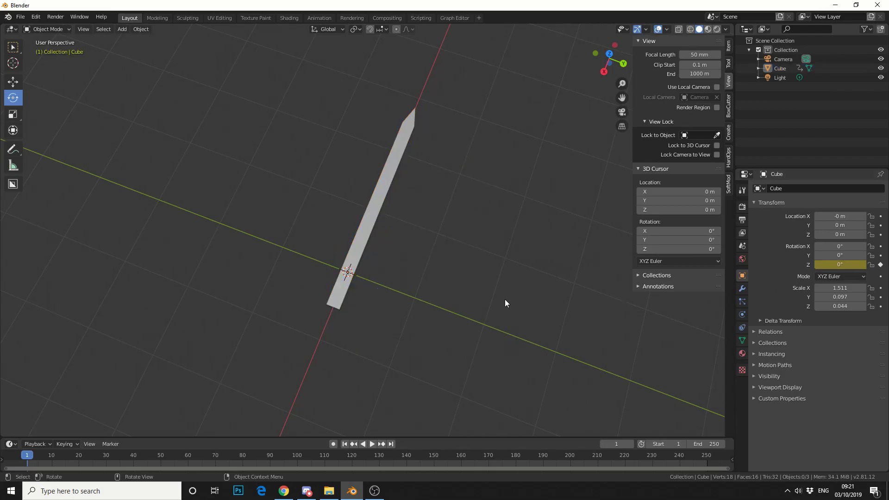
pyautogui.click(457, 17)
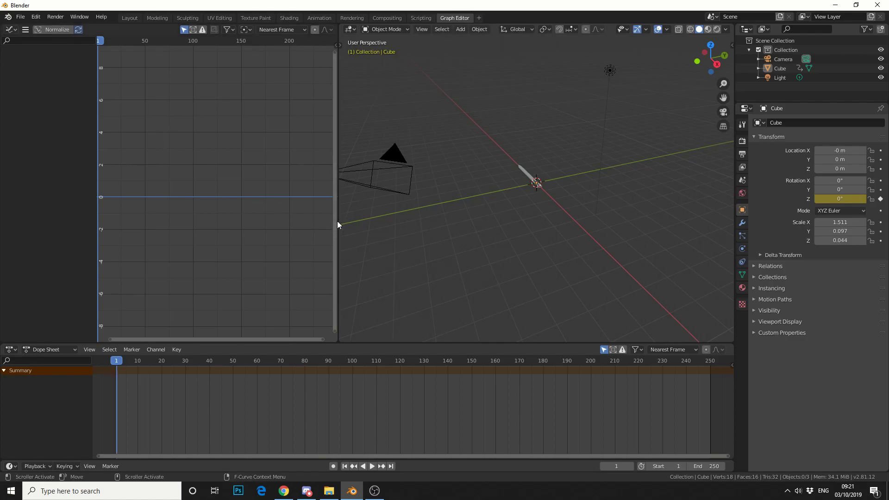
# Step: Widen the graph area, select the pointer, and select its Z Euler Rotation curve under Object Transforms
pyautogui.moveTo(337, 221); pyautogui.dragTo(416, 211)
pyautogui.click(565, 176)
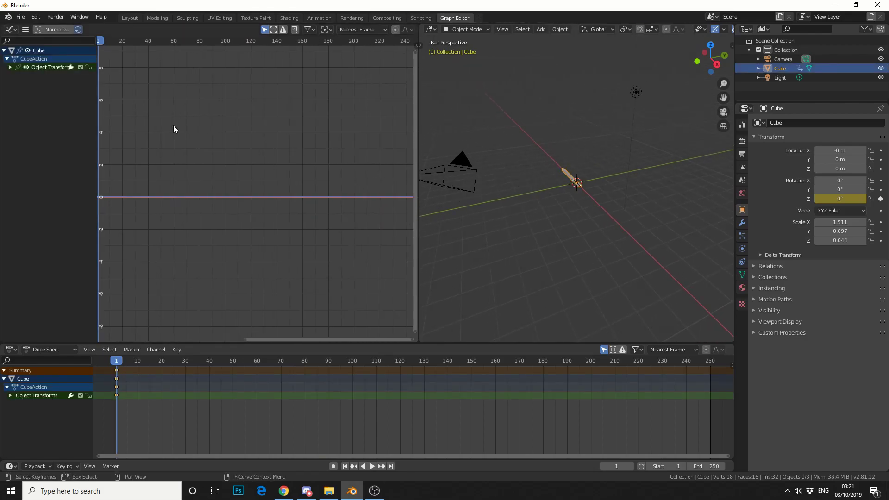
pyautogui.click(10, 68)
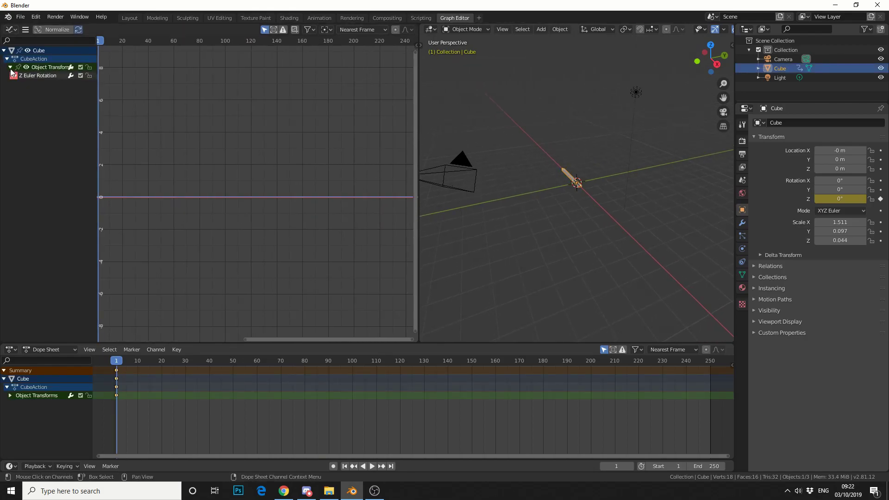
pyautogui.click(37, 76)
pyautogui.press('Home')
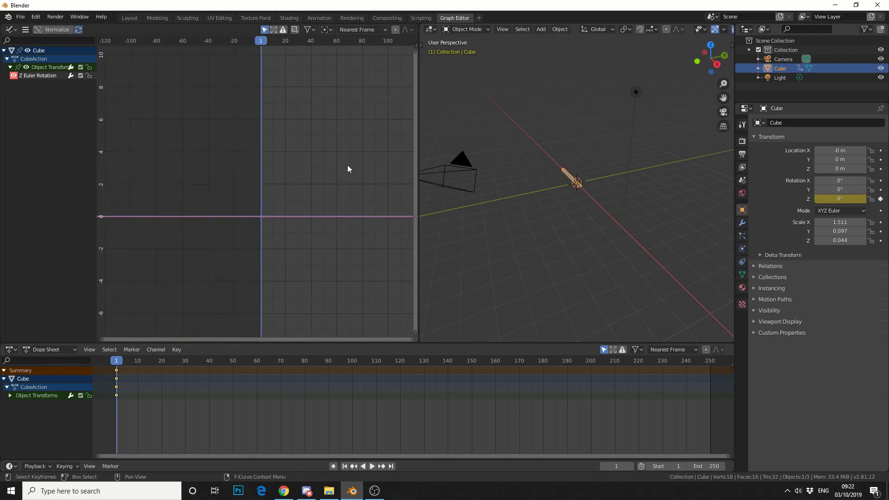
pyautogui.scroll(3, 330, 184)
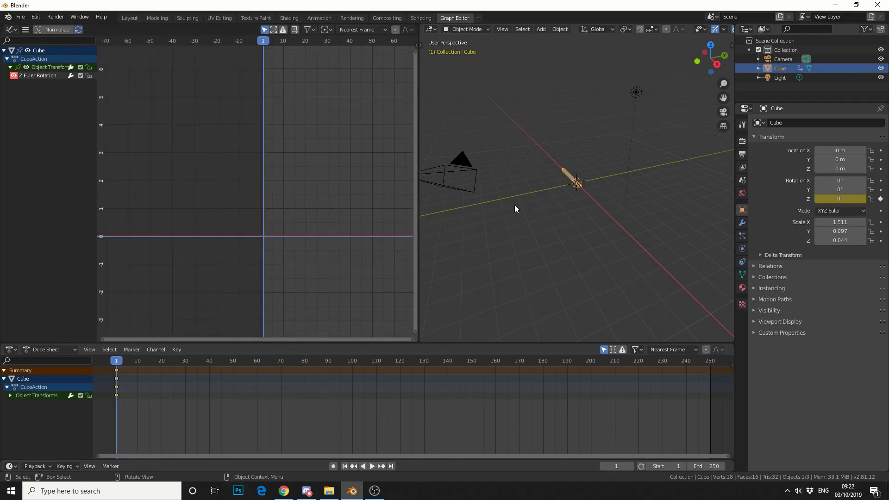
# Step: Add a Noise F-Curve modifier to the Z Euler Rotation curve
pyautogui.click(25, 30)
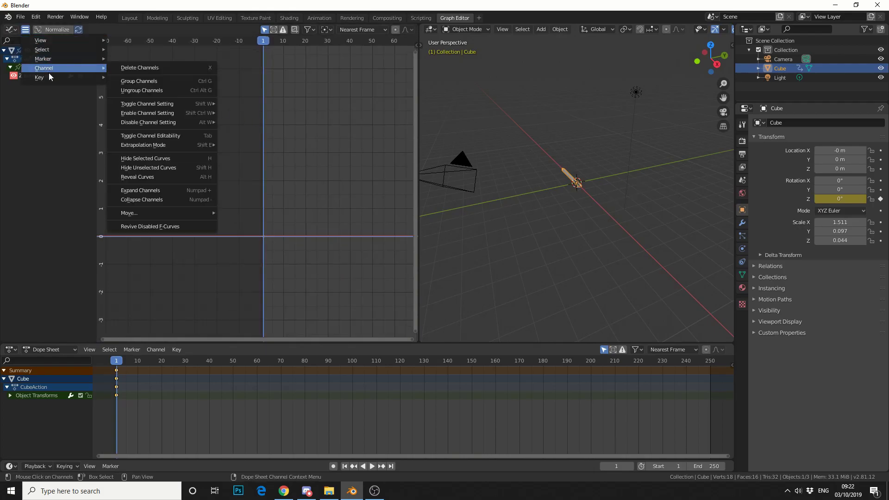
pyautogui.moveTo(41, 79)
pyautogui.moveTo(136, 118)
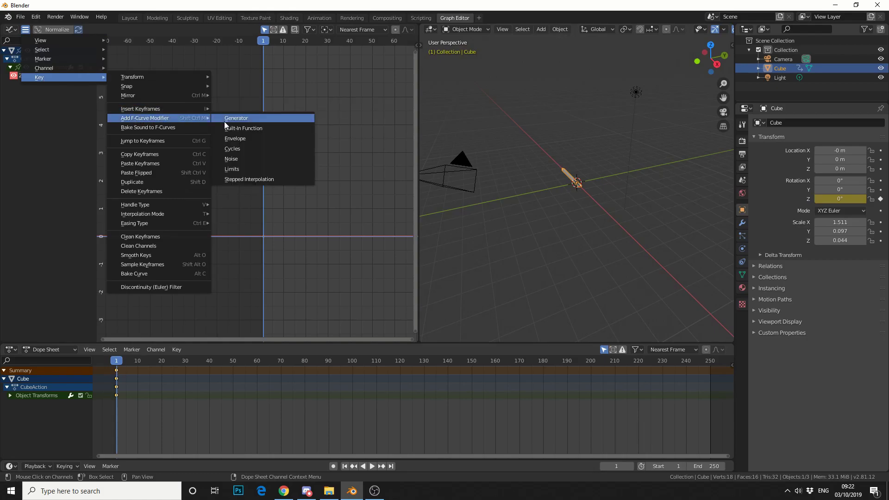
pyautogui.click(246, 159)
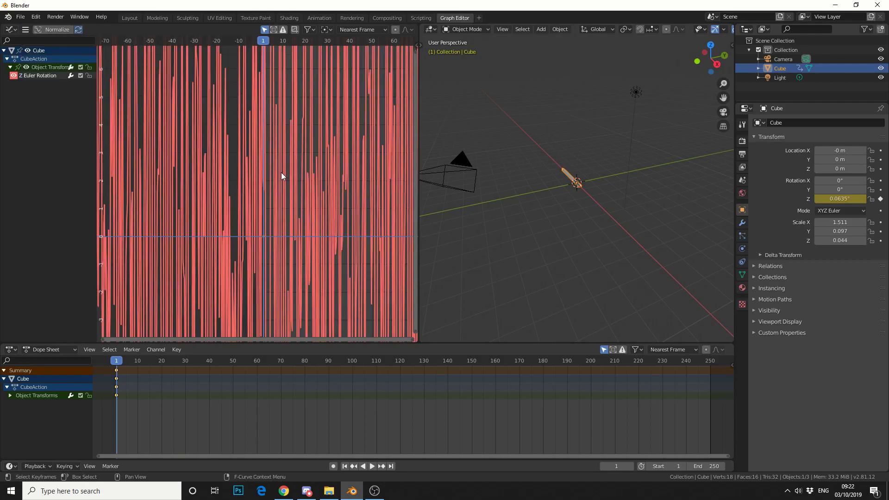
pyautogui.scroll(-8, 396, 148)
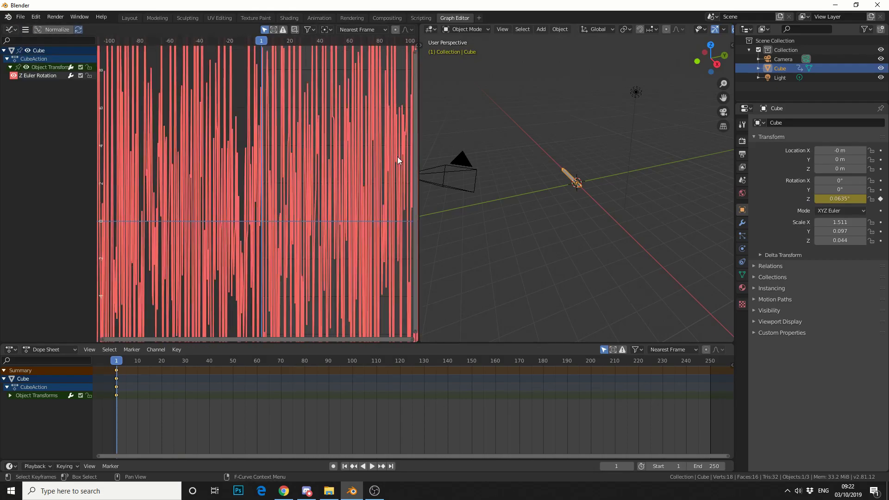
pyautogui.scroll(-5, 395, 161)
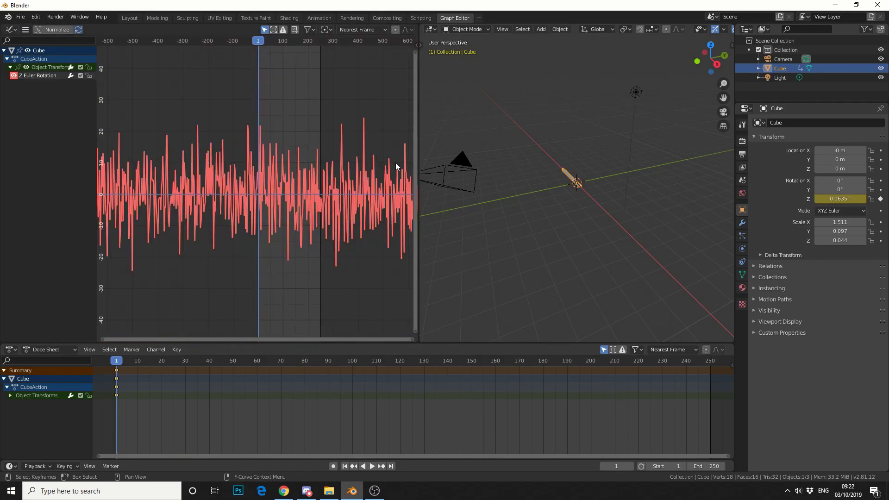
# Step: Play the animation to preview the pointer's noise motion, stop it, and return to frame 0
pyautogui.click(374, 467)
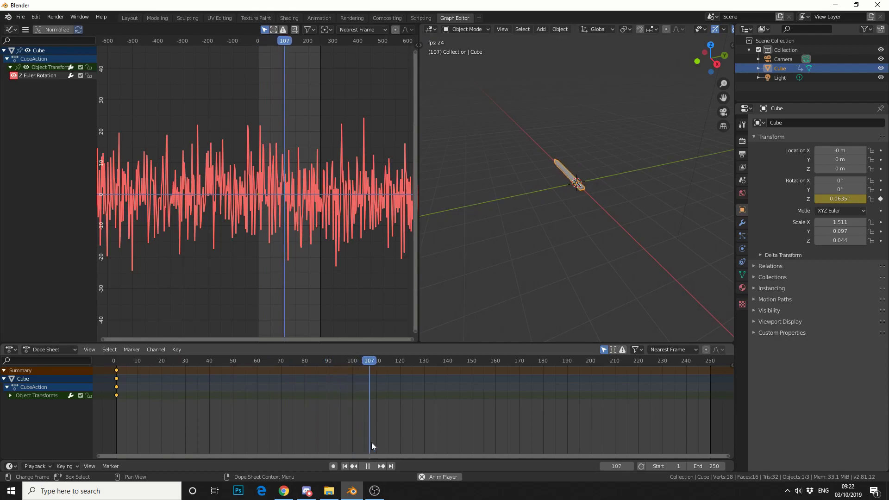
pyautogui.click(368, 468)
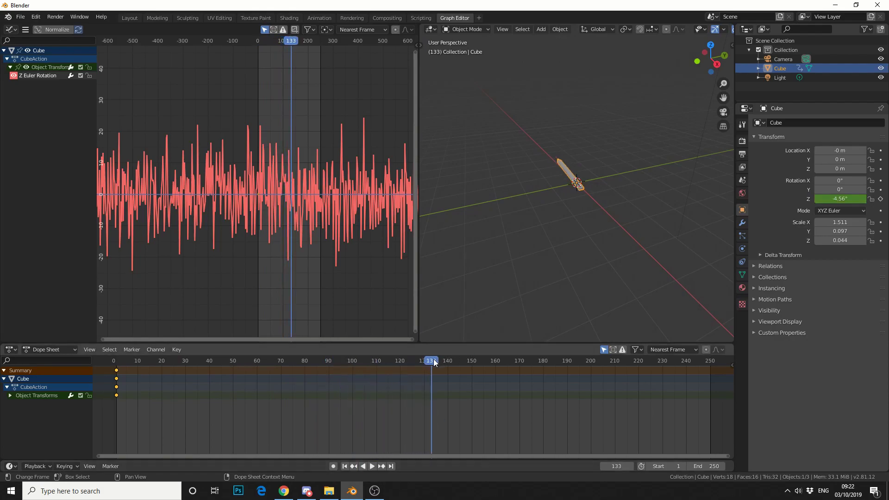
pyautogui.moveTo(434, 359); pyautogui.dragTo(114, 361)
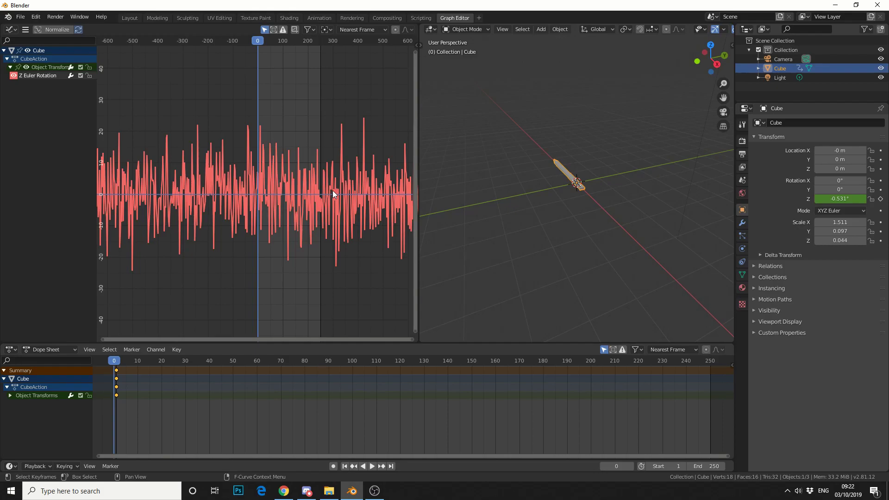
# Step: Show the curve's modifier settings and set the Noise scale to 6
pyautogui.press('n')
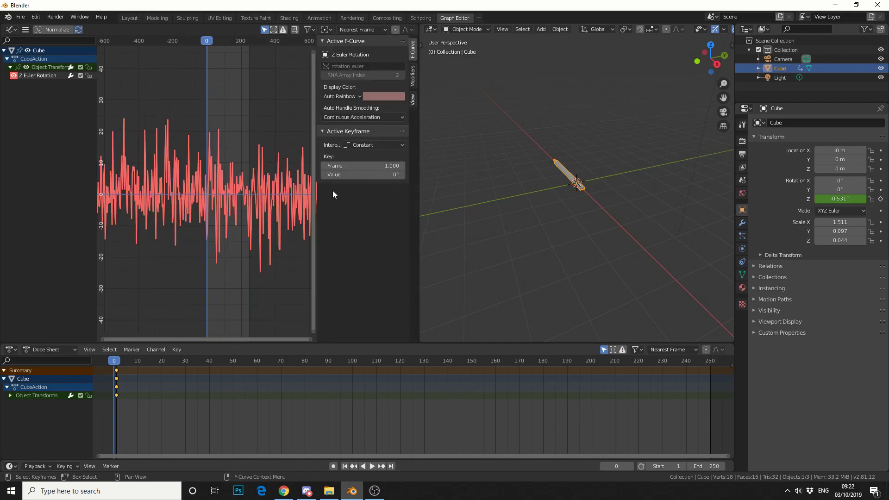
pyautogui.click(412, 80)
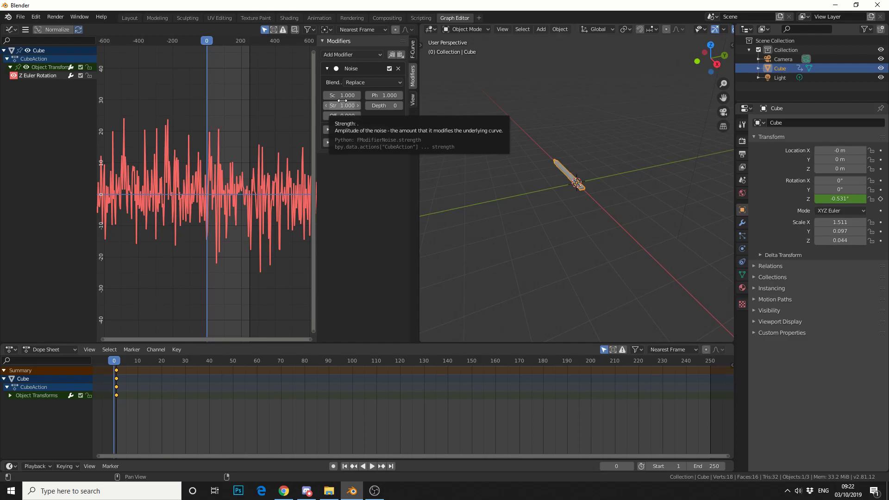
pyautogui.moveTo(342, 96)
pyautogui.mouseDown()
pyautogui.moveTo(407, 95)
pyautogui.moveTo(344, 95)
pyautogui.mouseUp()
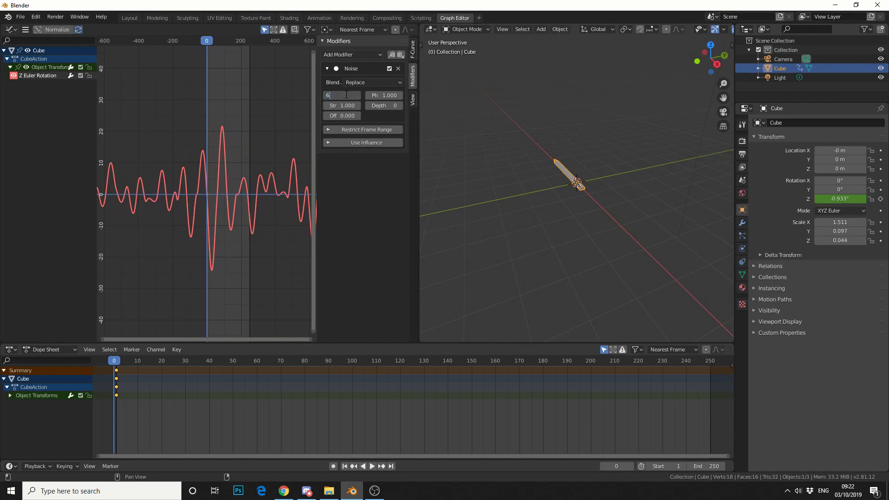
pyautogui.press('Return')
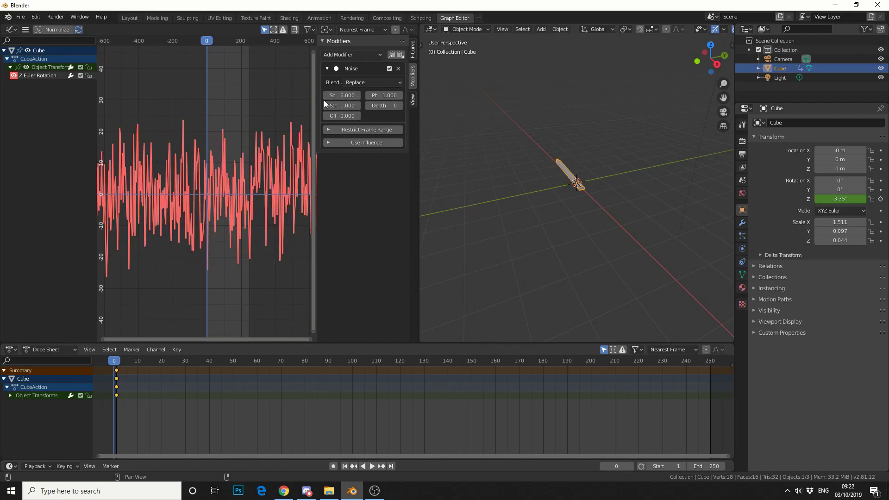
# Step: Raise the Noise modifier's strength to 2.2
pyautogui.scroll(-1, 194, 126)
pyautogui.scroll(-3, 193, 126)
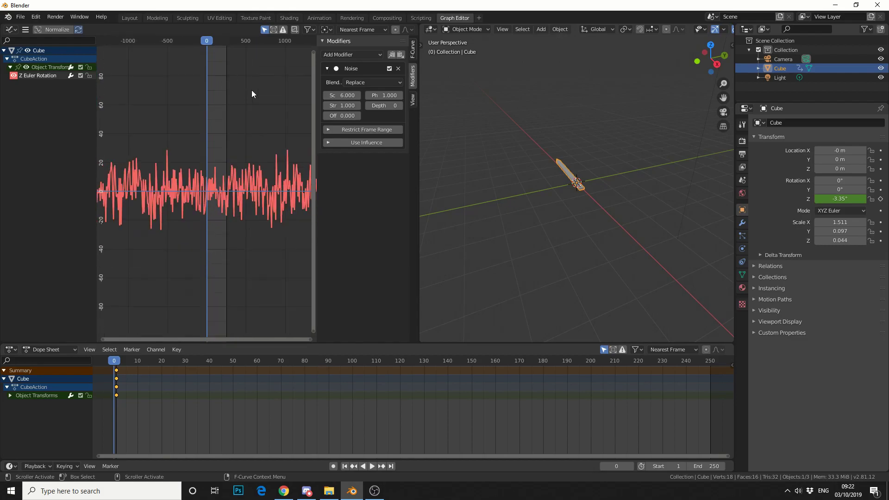
pyautogui.moveTo(343, 106); pyautogui.dragTo(366, 106)
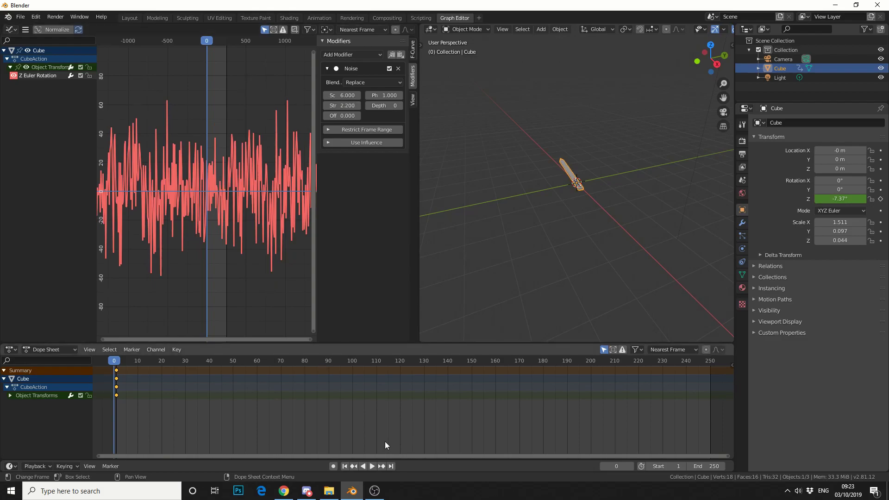
# Step: Preview the pointer's motion with the stronger noise, stop playback, and rewind to frame 0
pyautogui.click(372, 466)
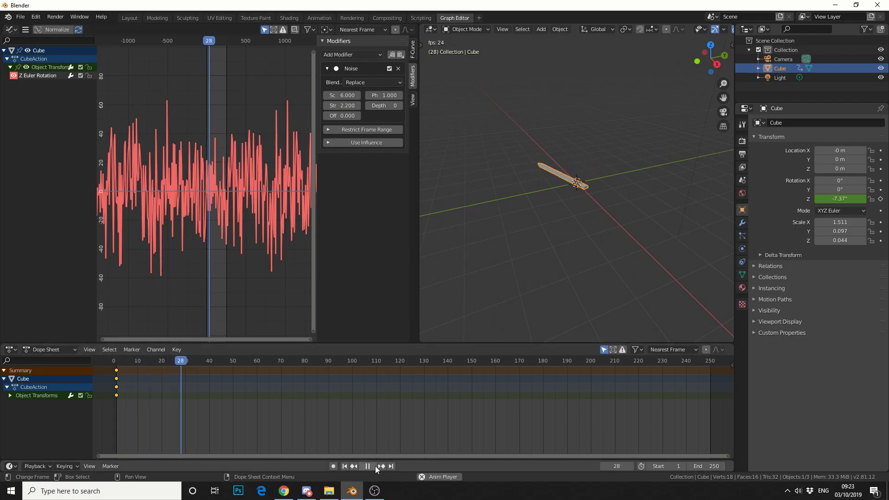
pyautogui.click(375, 465)
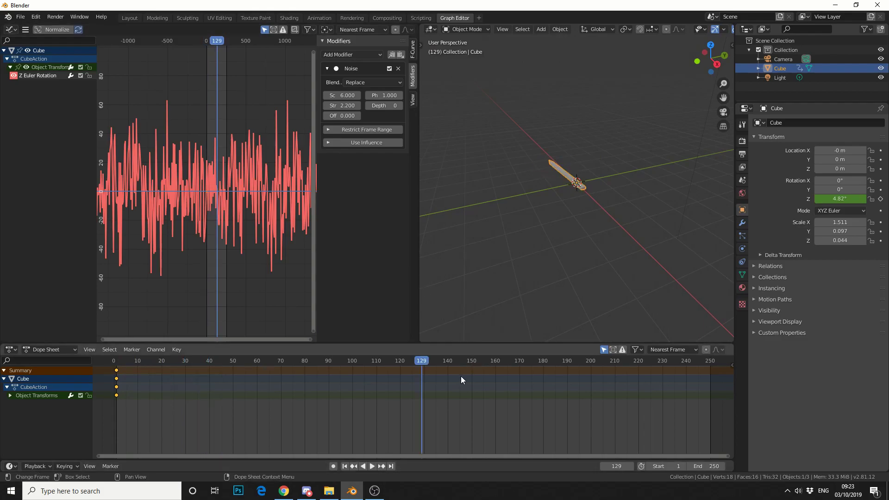
pyautogui.moveTo(421, 363); pyautogui.dragTo(114, 363)
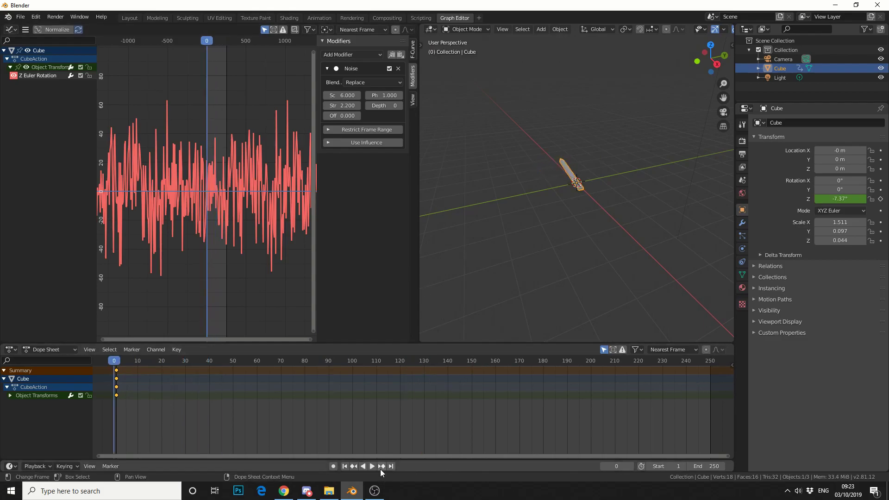
# Step: Restart the playback and lower the Noise modifier's scale to 0.3 while the animation runs
pyautogui.click(373, 467)
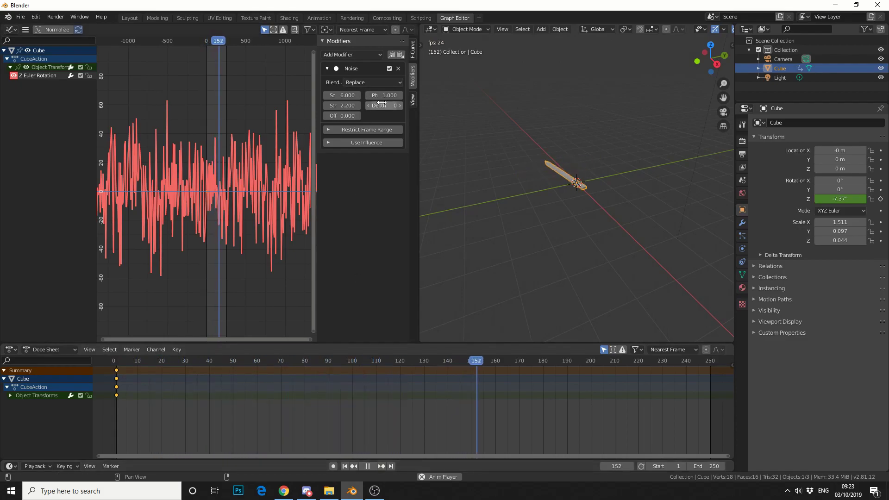
pyautogui.click(208, 40)
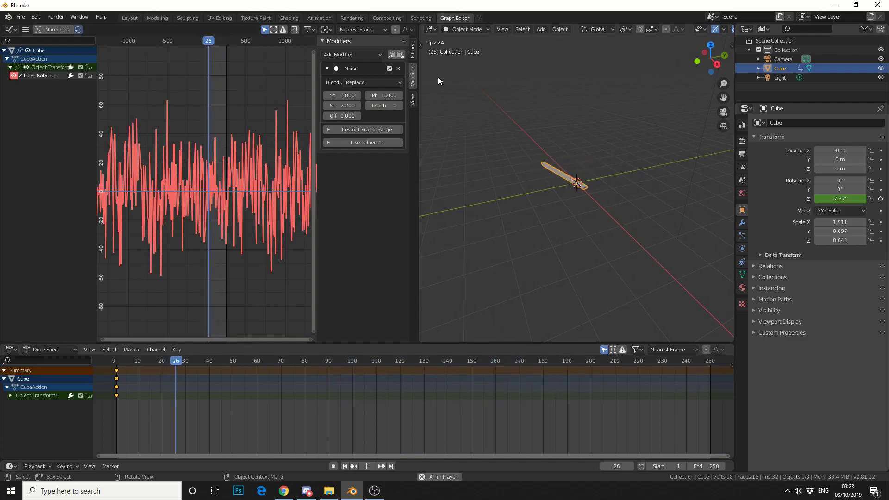
pyautogui.moveTo(341, 95); pyautogui.dragTo(306, 95)
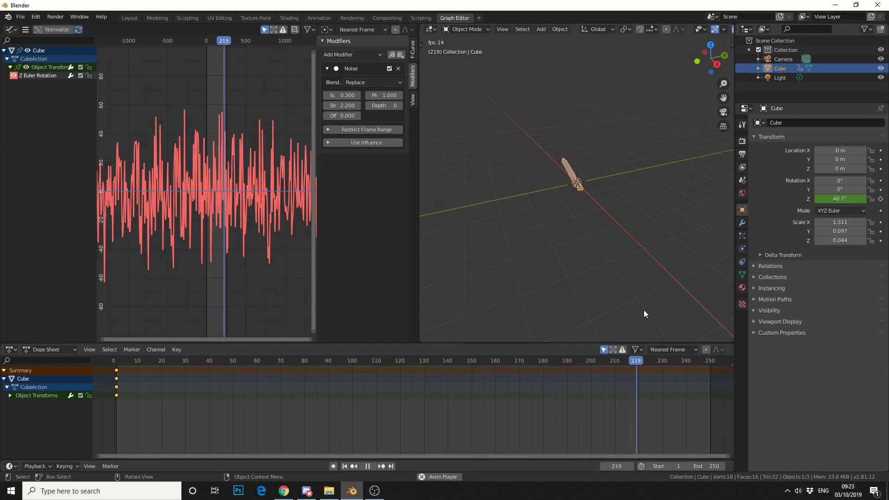